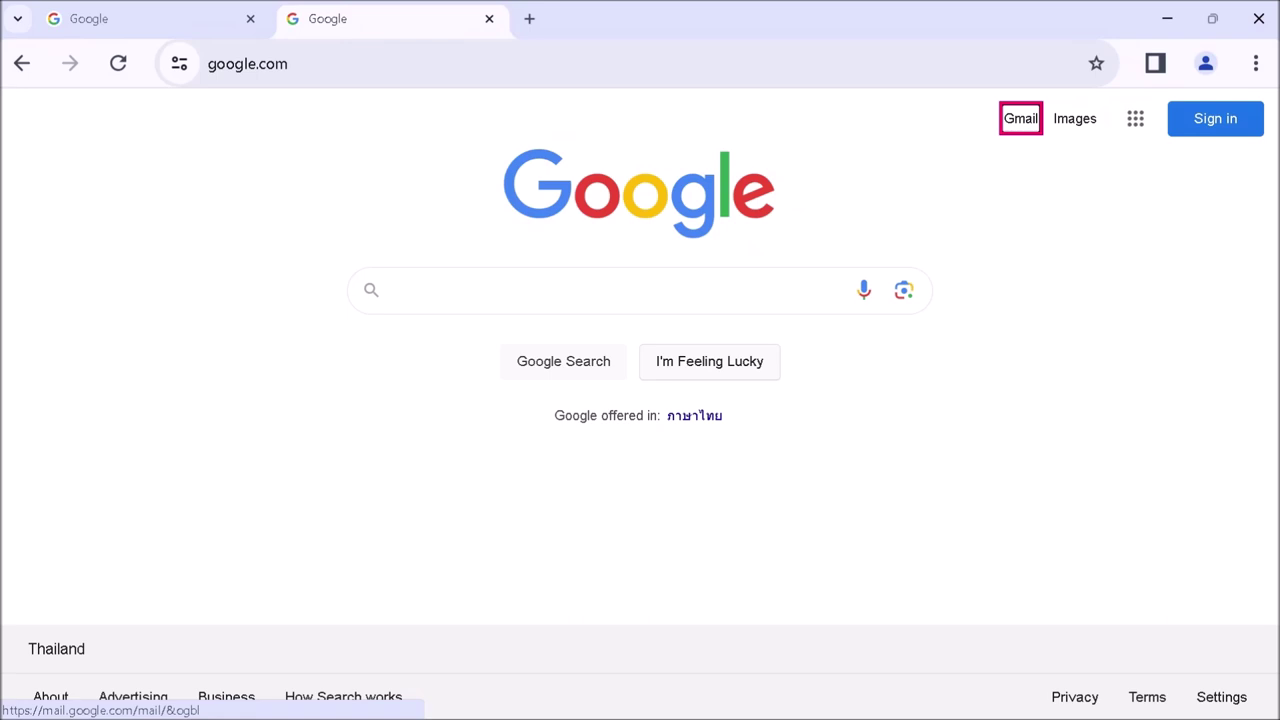
- Open Chrome's Settings page from the main menu (Alt+F) in a new tab
key("alt+f")
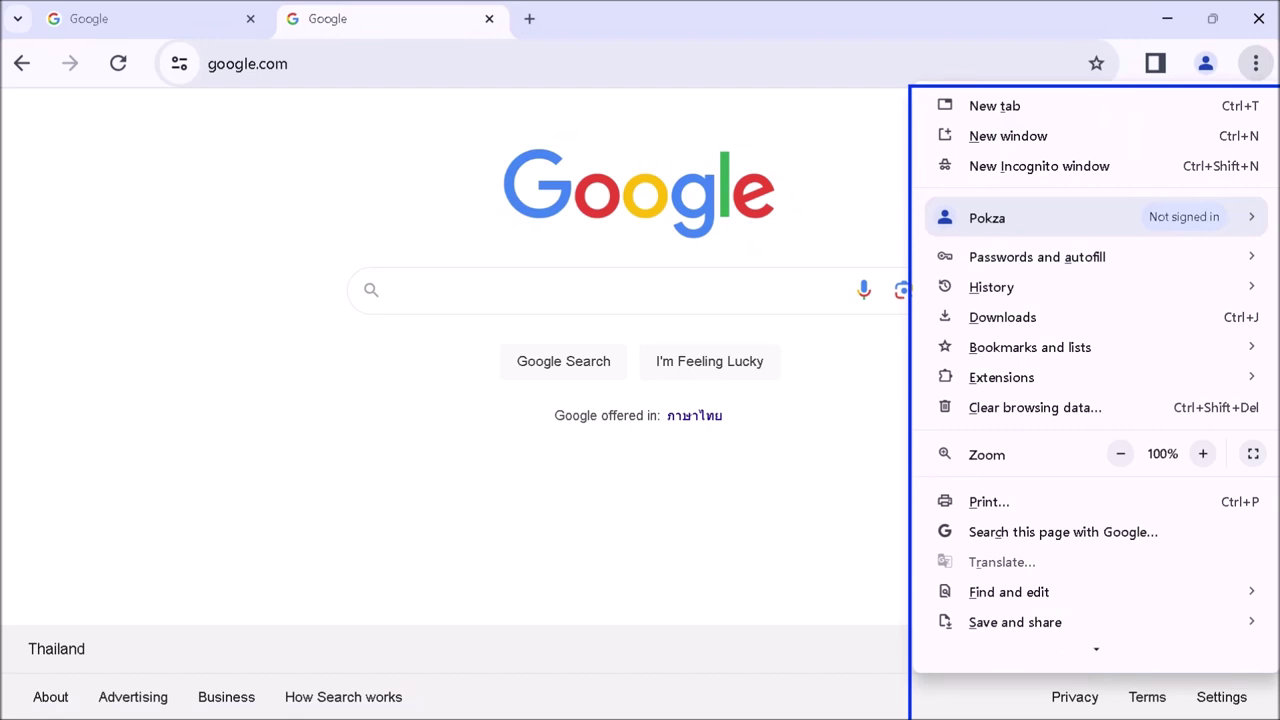
key("Up")
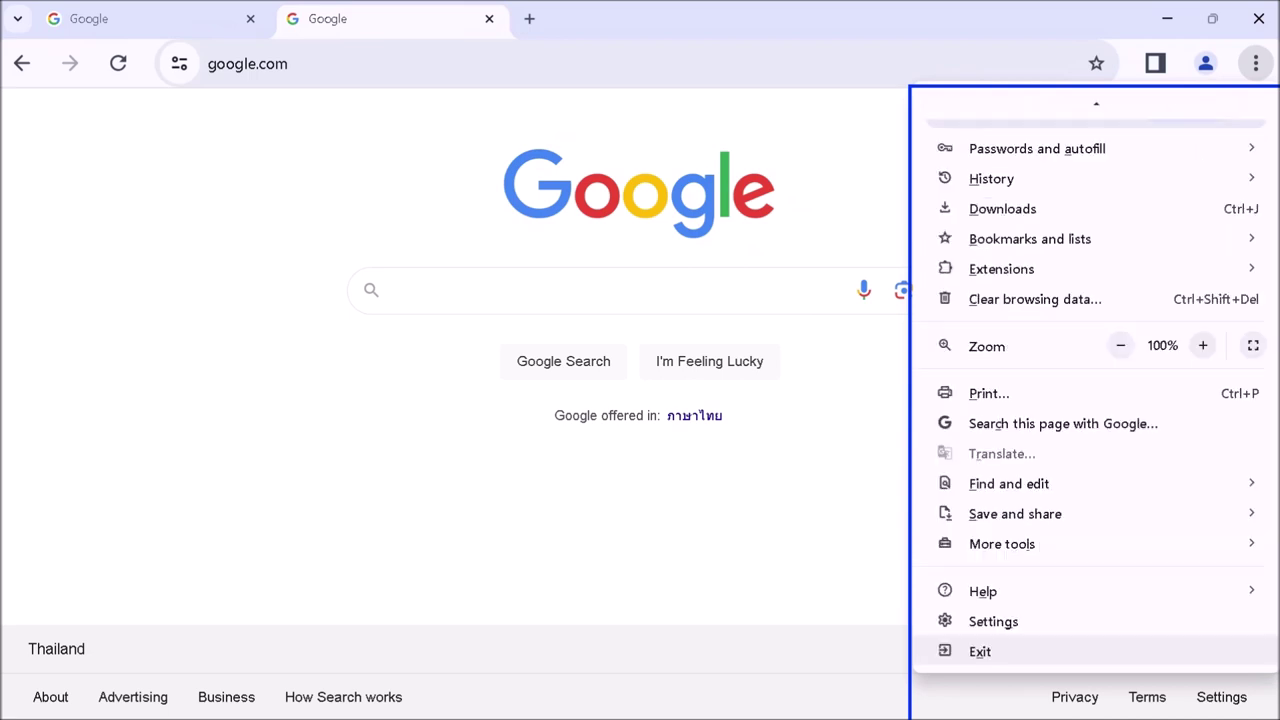
key("Up")
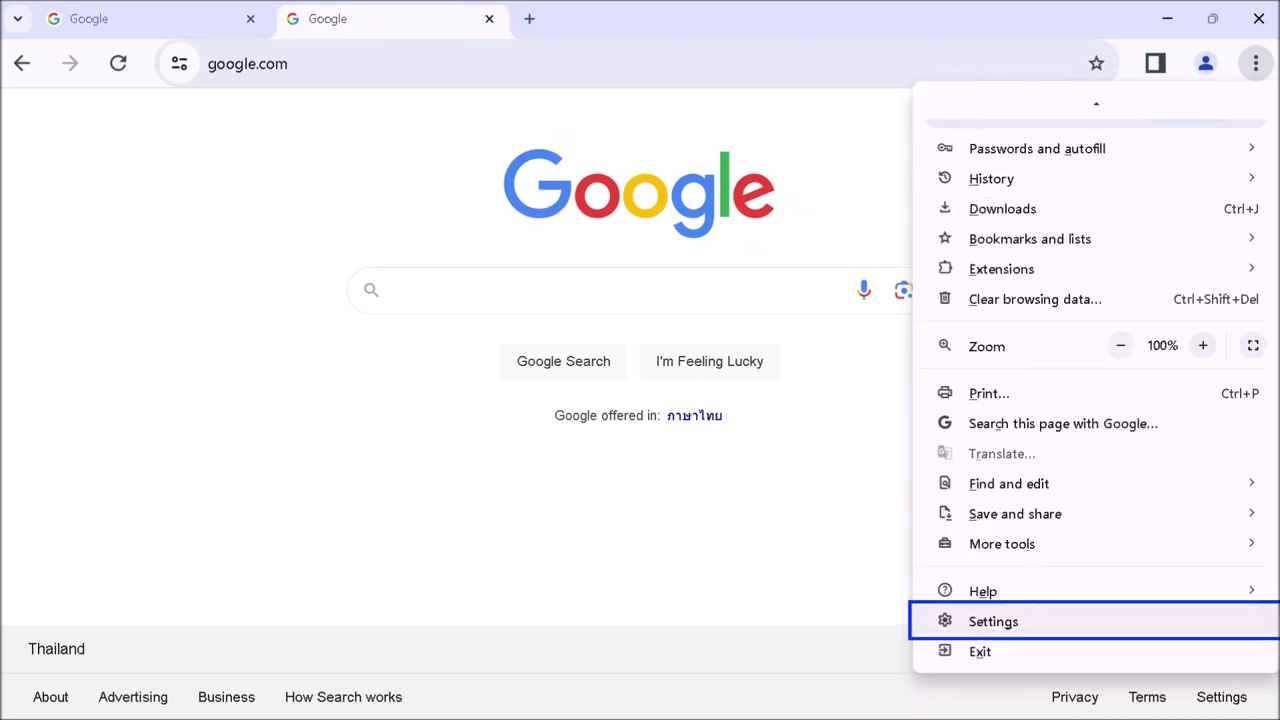
key("Return")
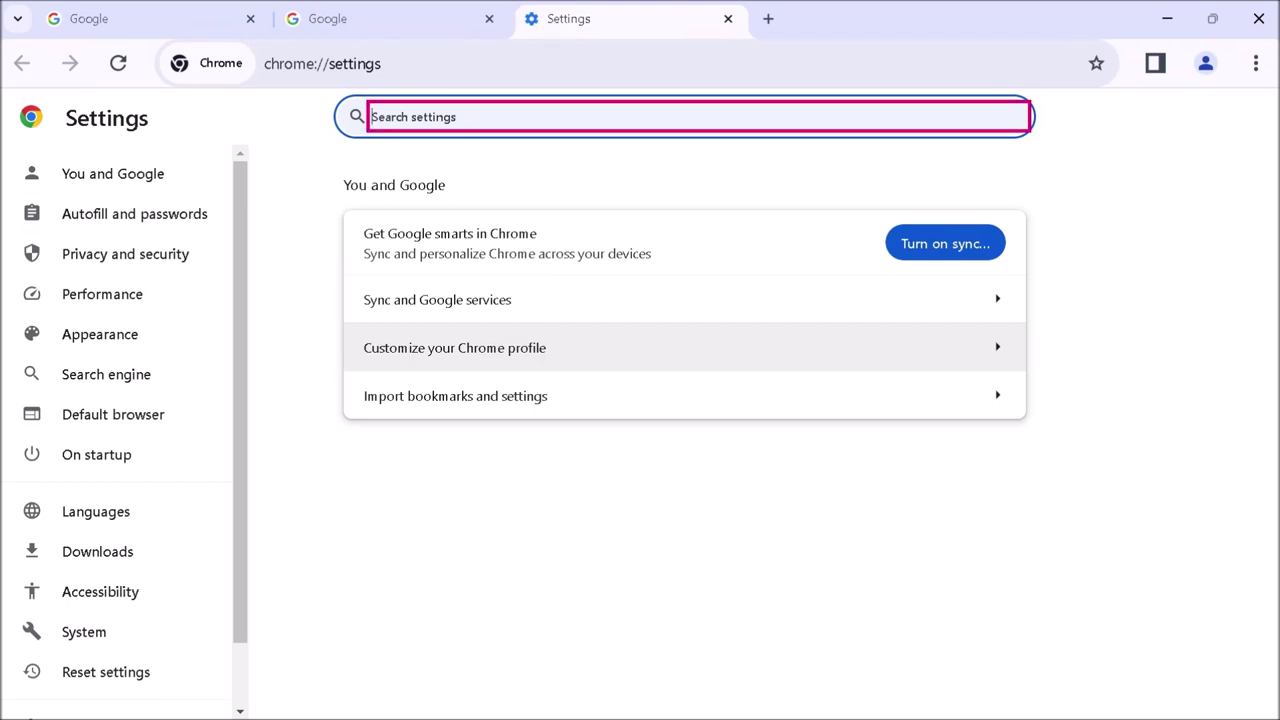
- Go to the Downloads settings section and focus the download location's Change button
key("shift+Tab")
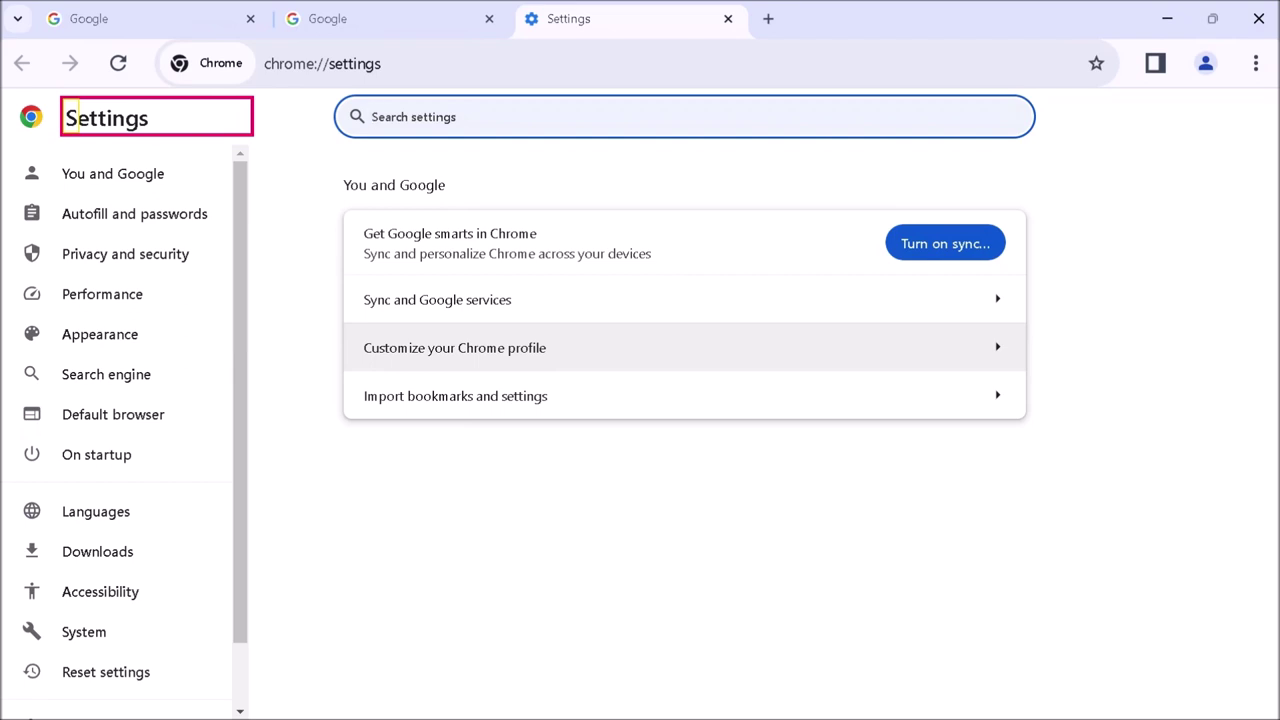
key("Tab")
key("Tab")
key("Tab")
key("Tab")
key("Tab")
key("Tab")
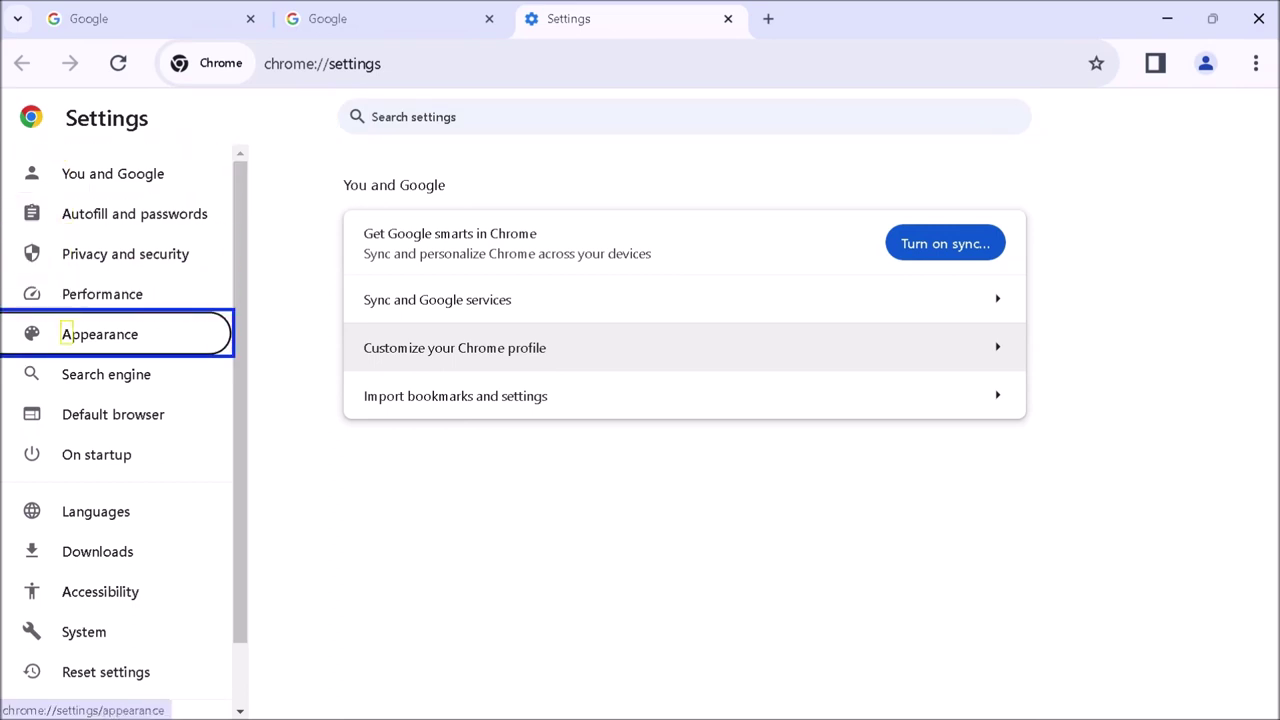
key("Tab")
key("Tab")
key("Tab")
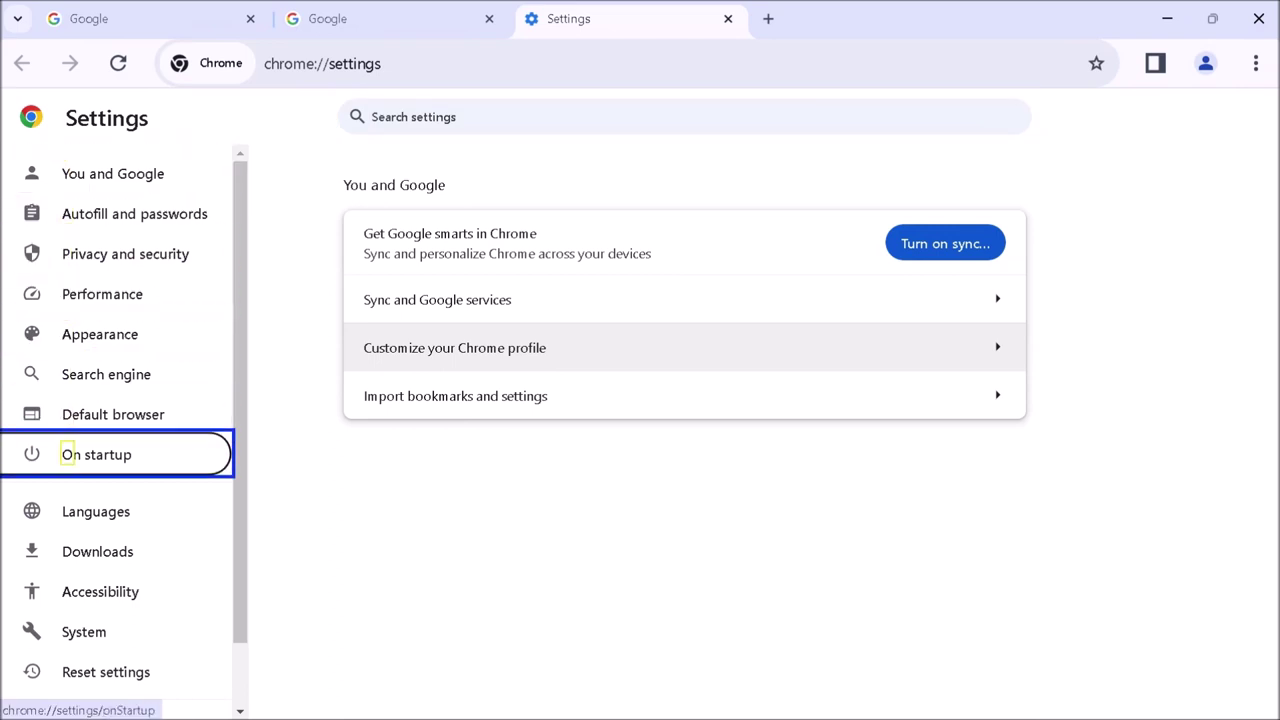
key("Tab")
key("Tab")
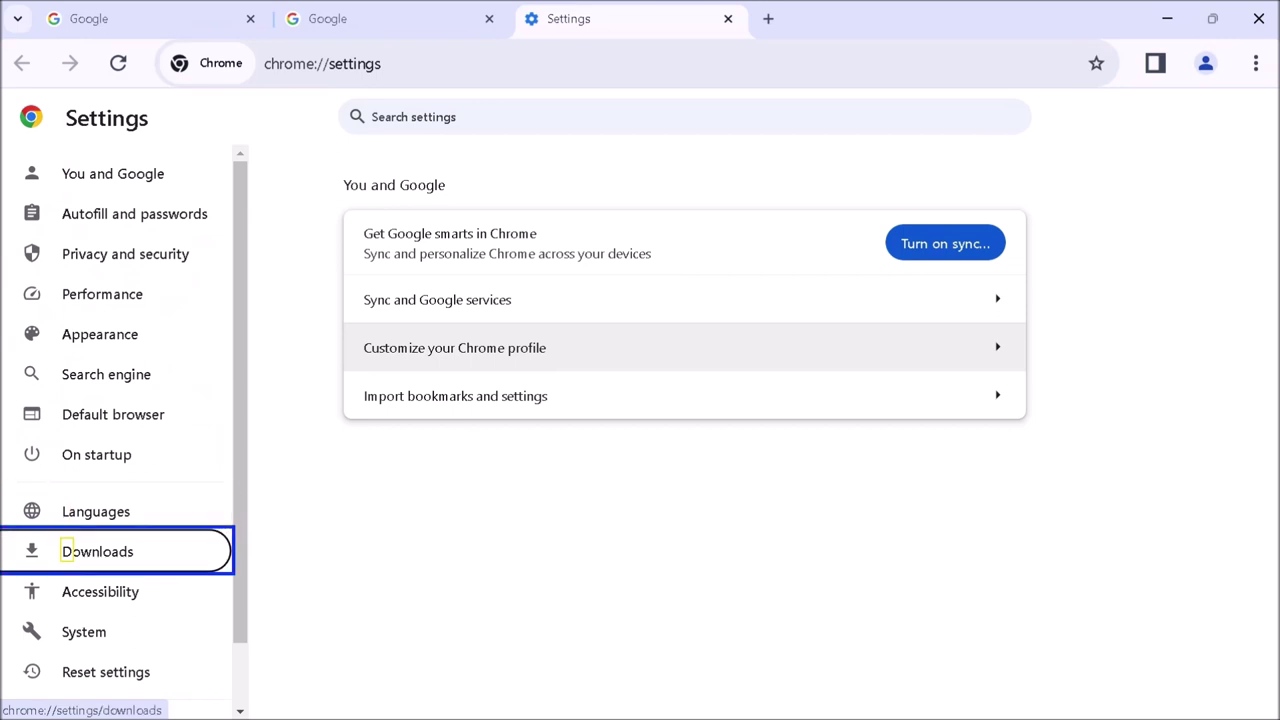
key("Return")
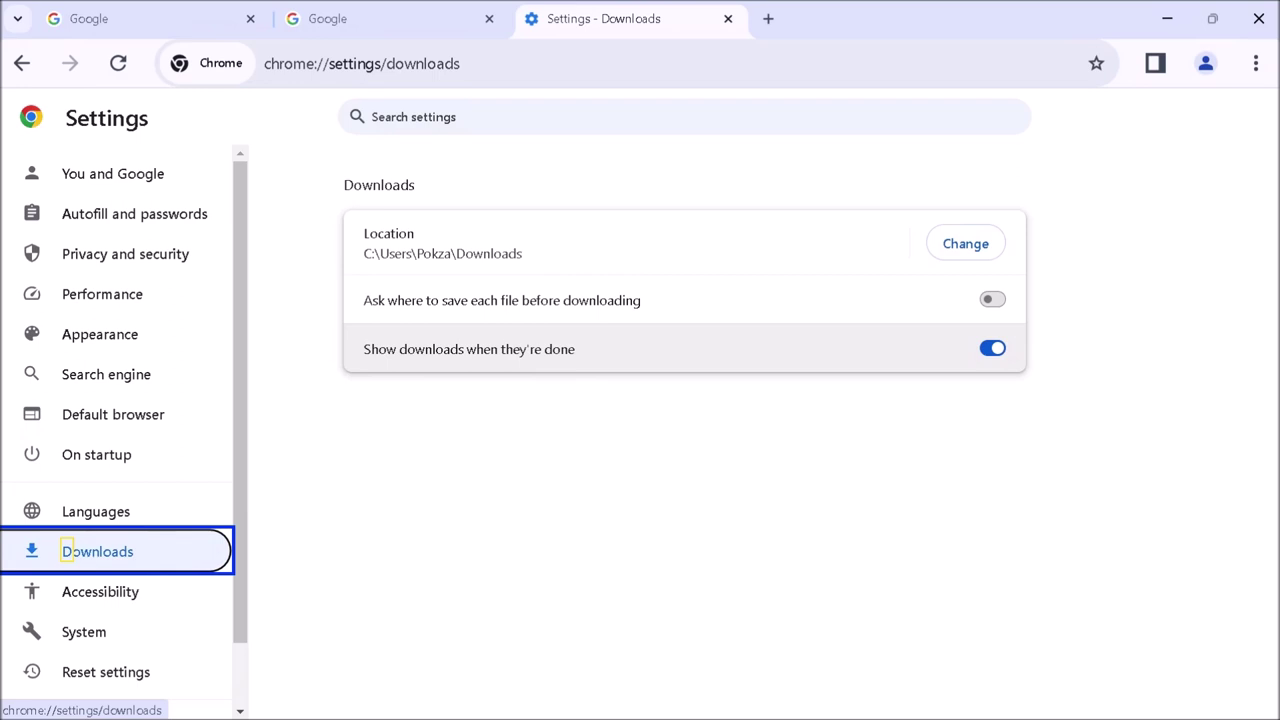
key("Tab")
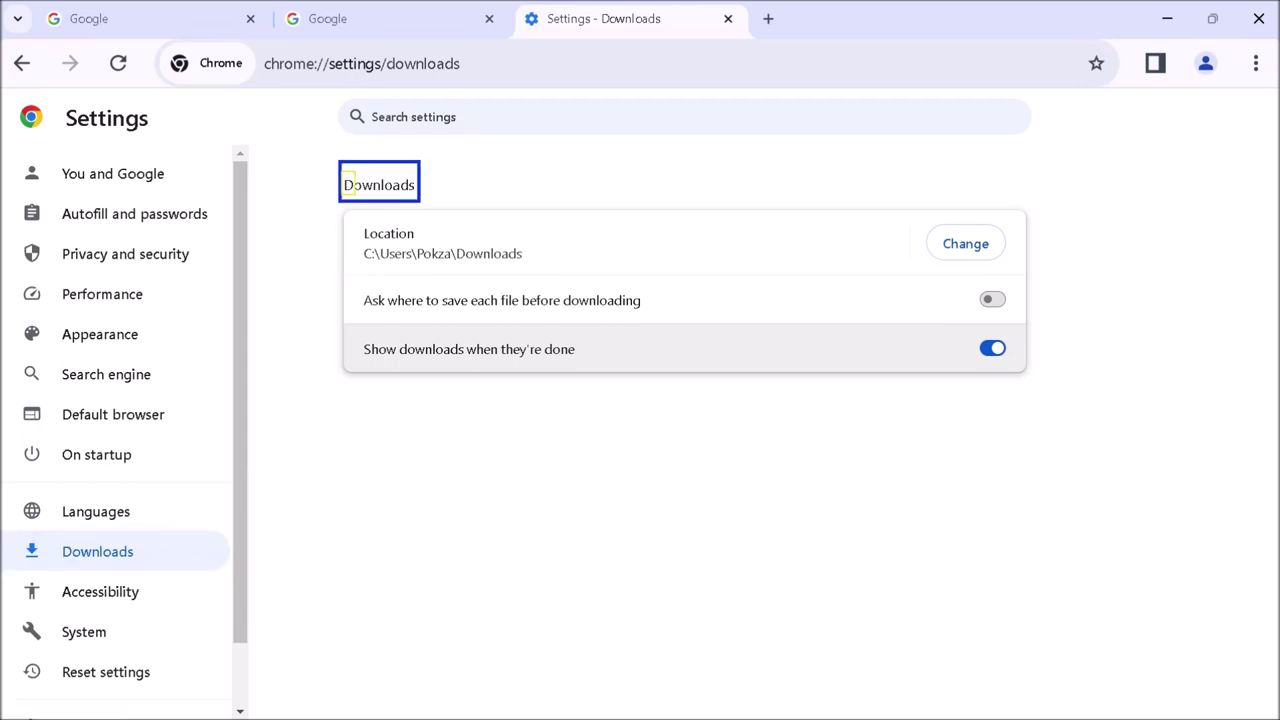
key("Tab")
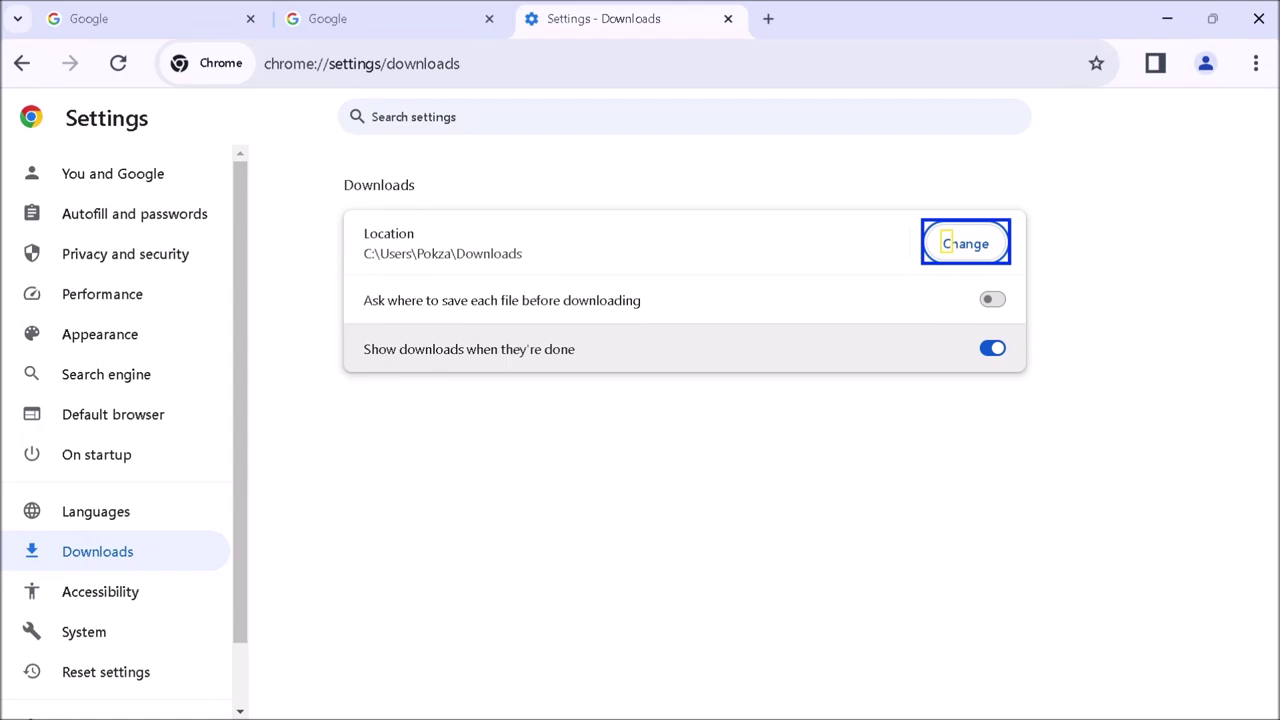
- Start changing the download folder and choose drive 128 (D:) from This PC's drive list
key("Return")
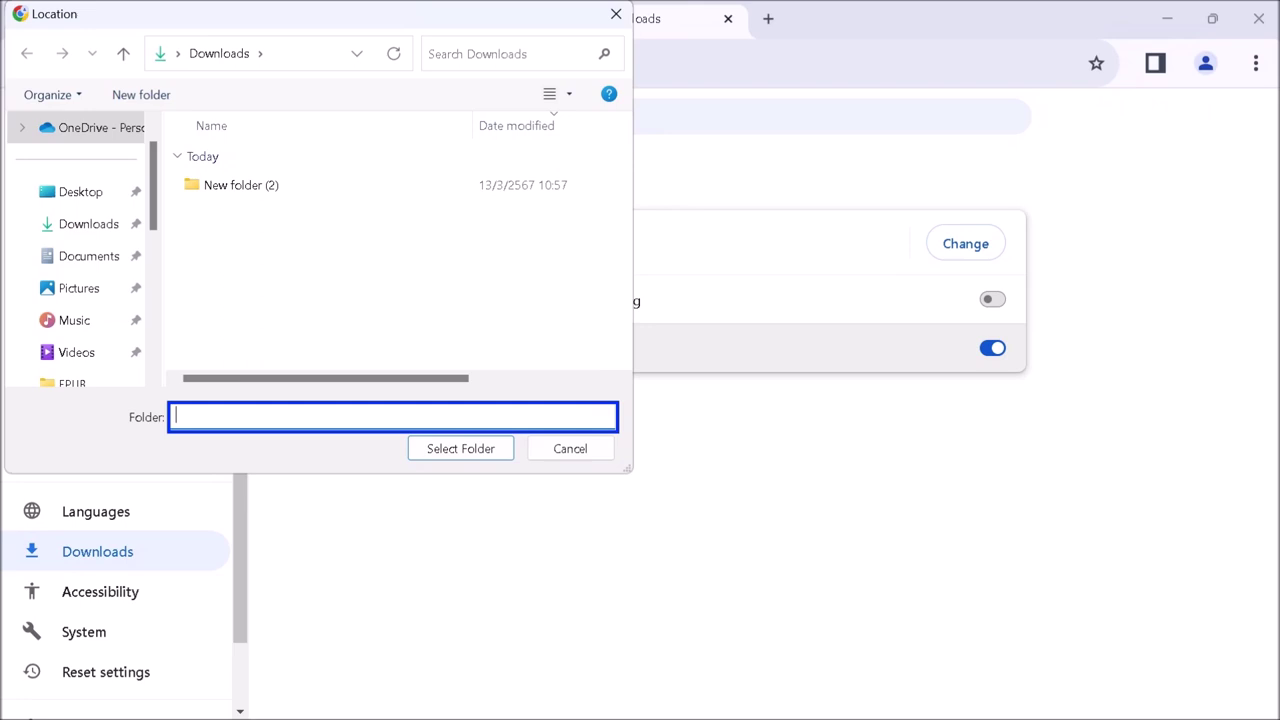
key("Tab")
key("Tab")
key("Tab")
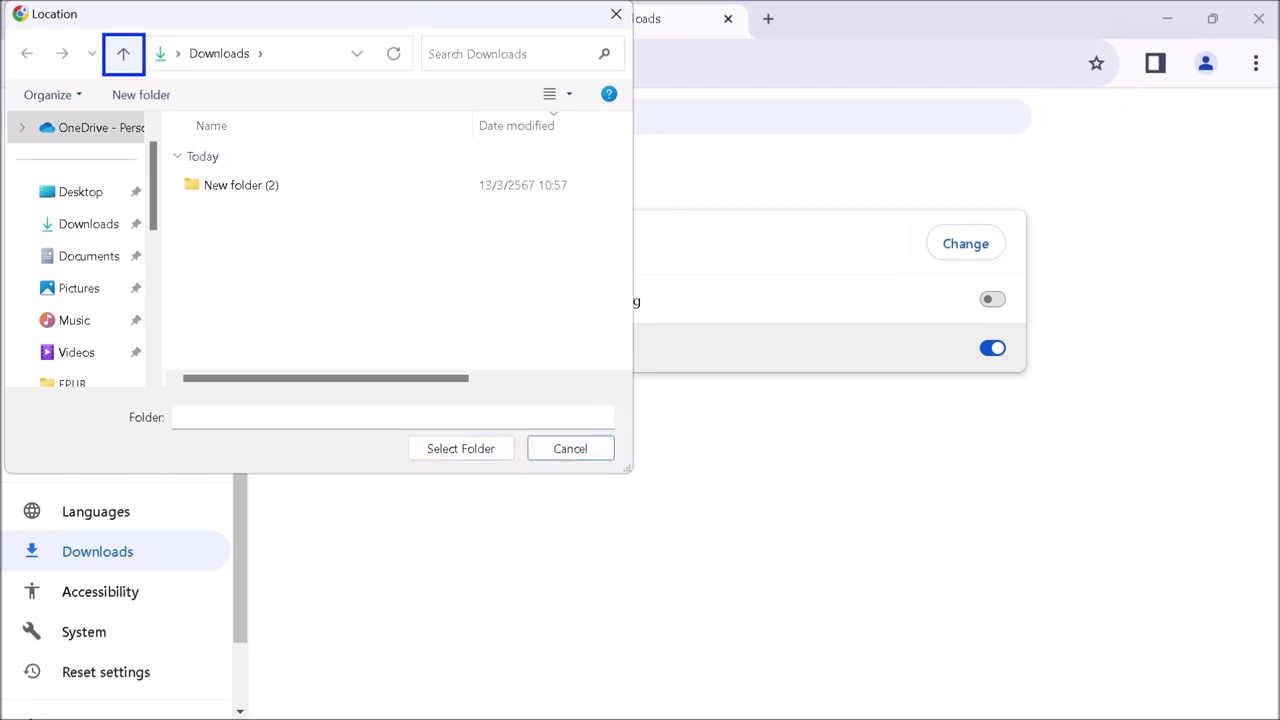
key("Tab")
key("Tab")
key("Tab")
key("Tab")
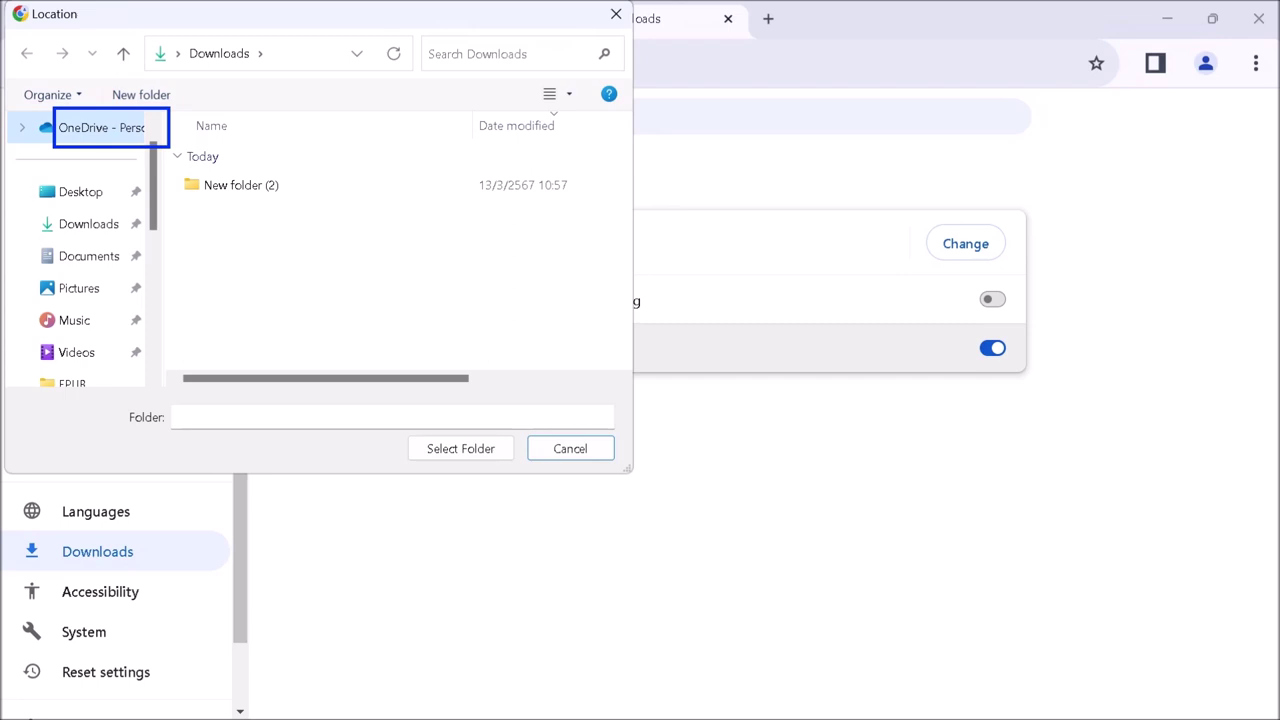
key("Tab")
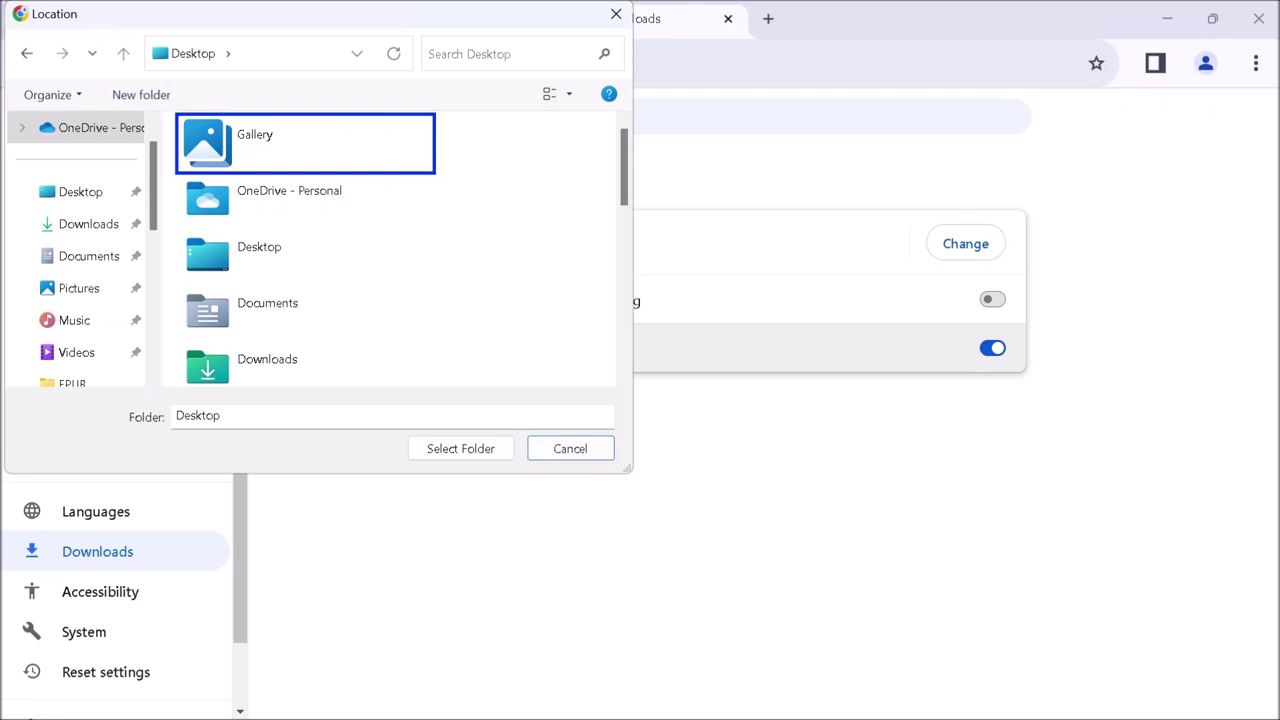
key("t")
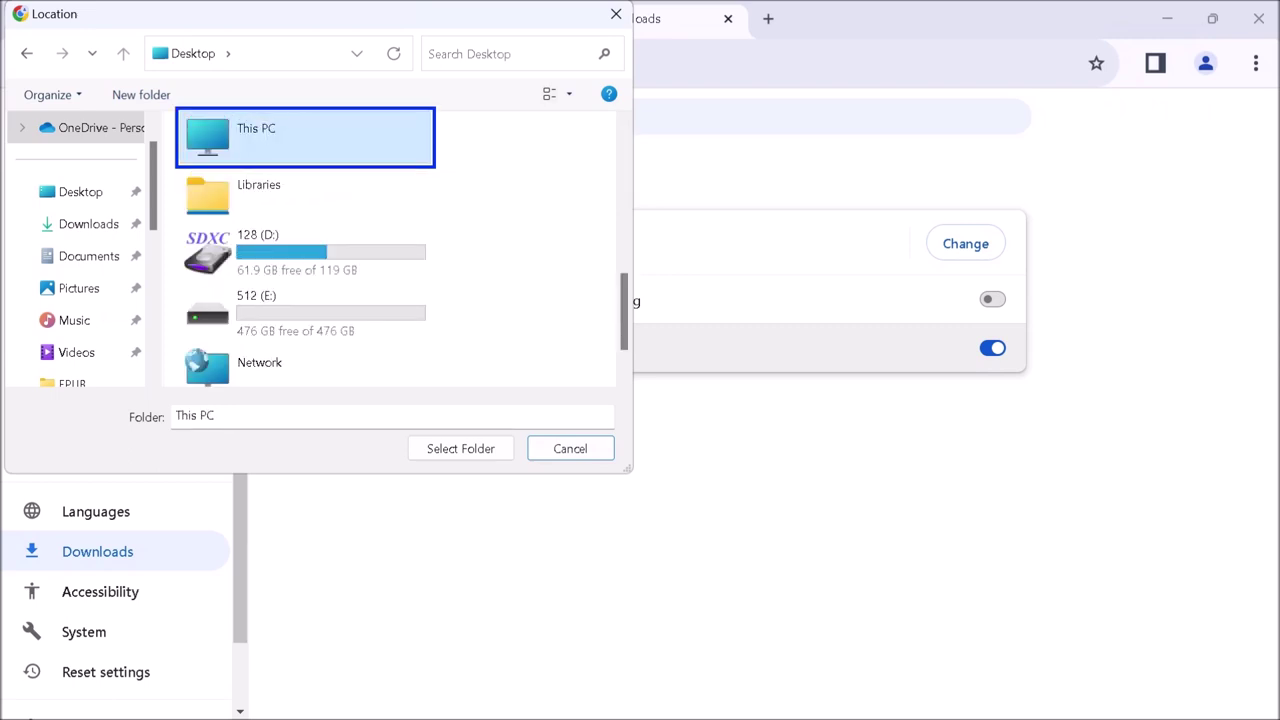
key("Return")
key("Down")
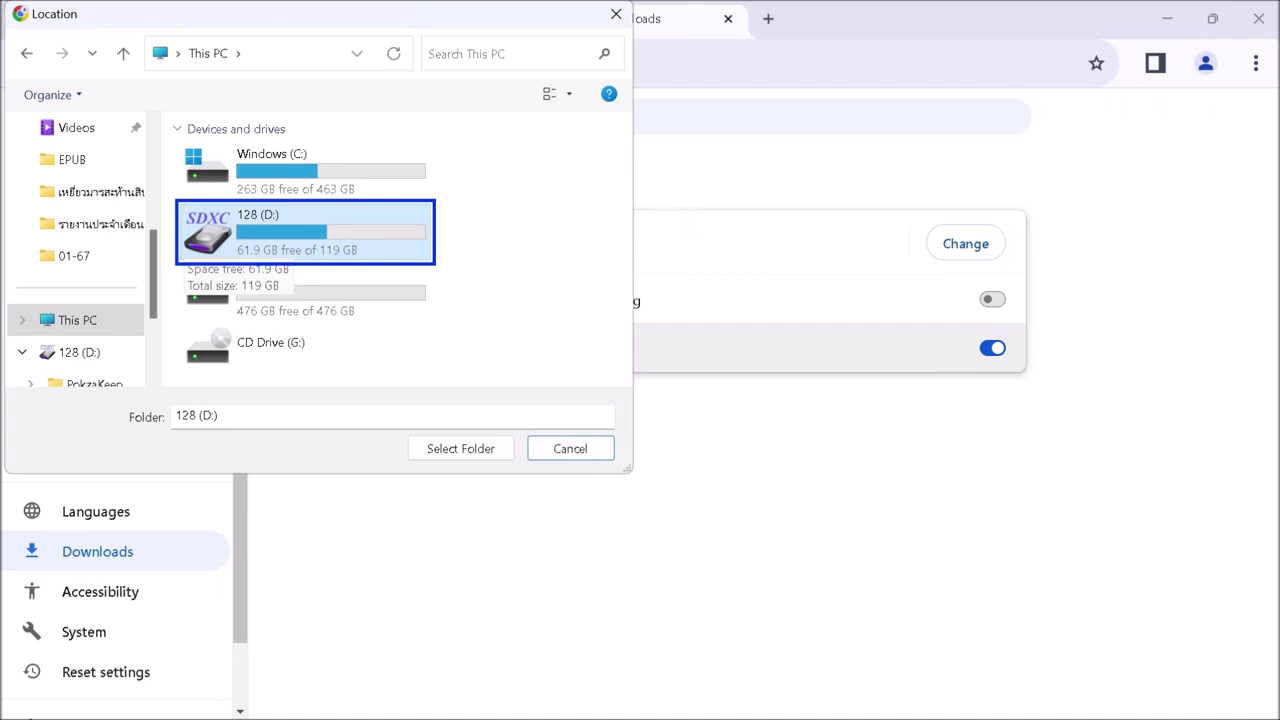
- Confirm D:\ as Chrome's download folder with Select Folder
key("Tab")
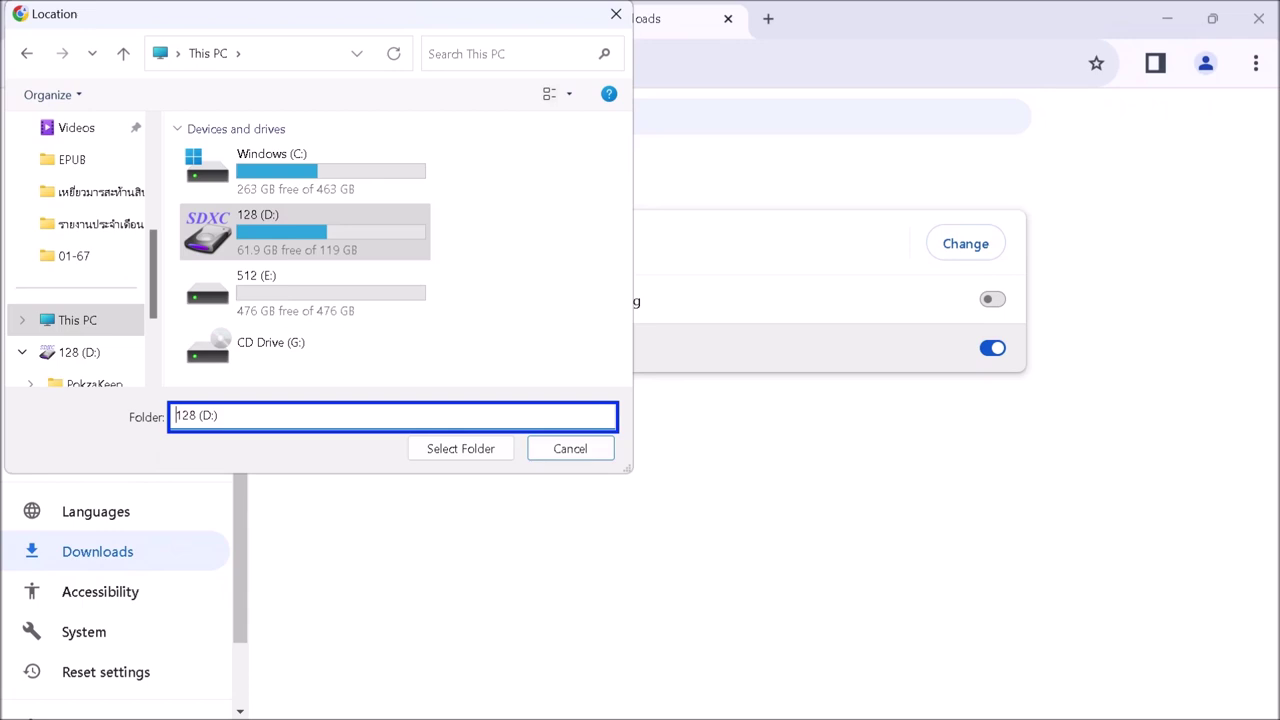
key("Tab")
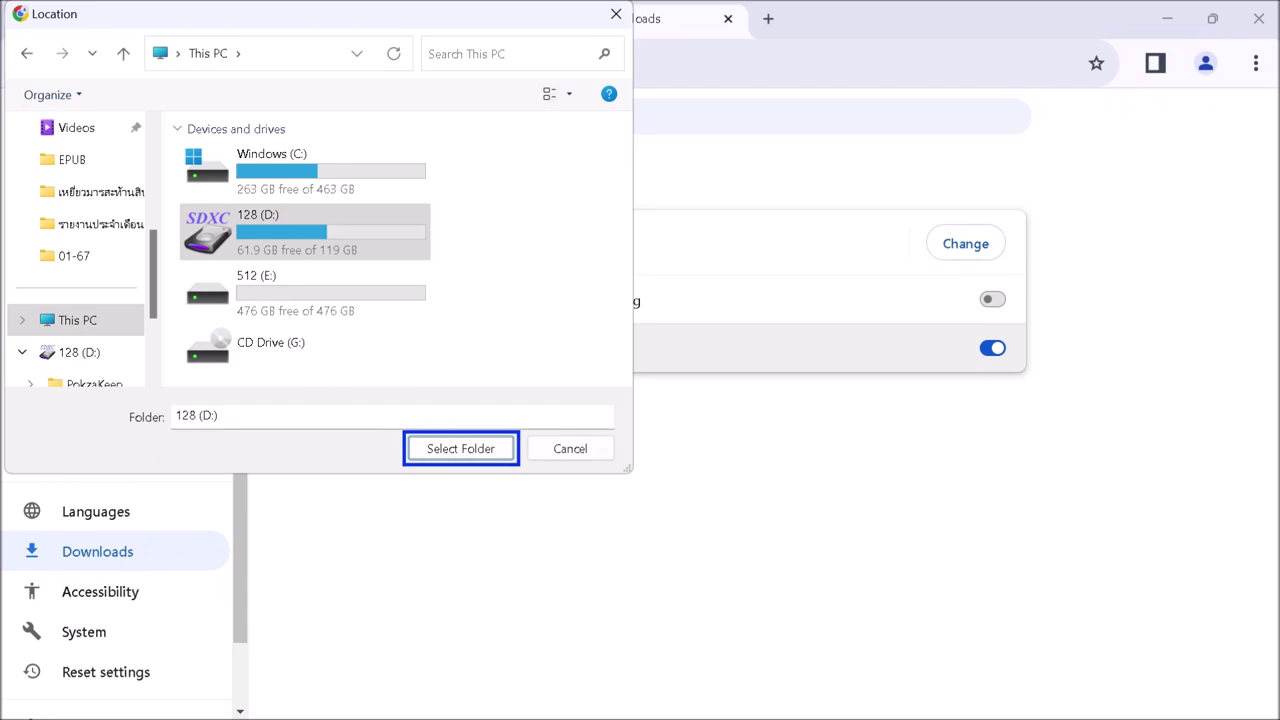
key("Return")
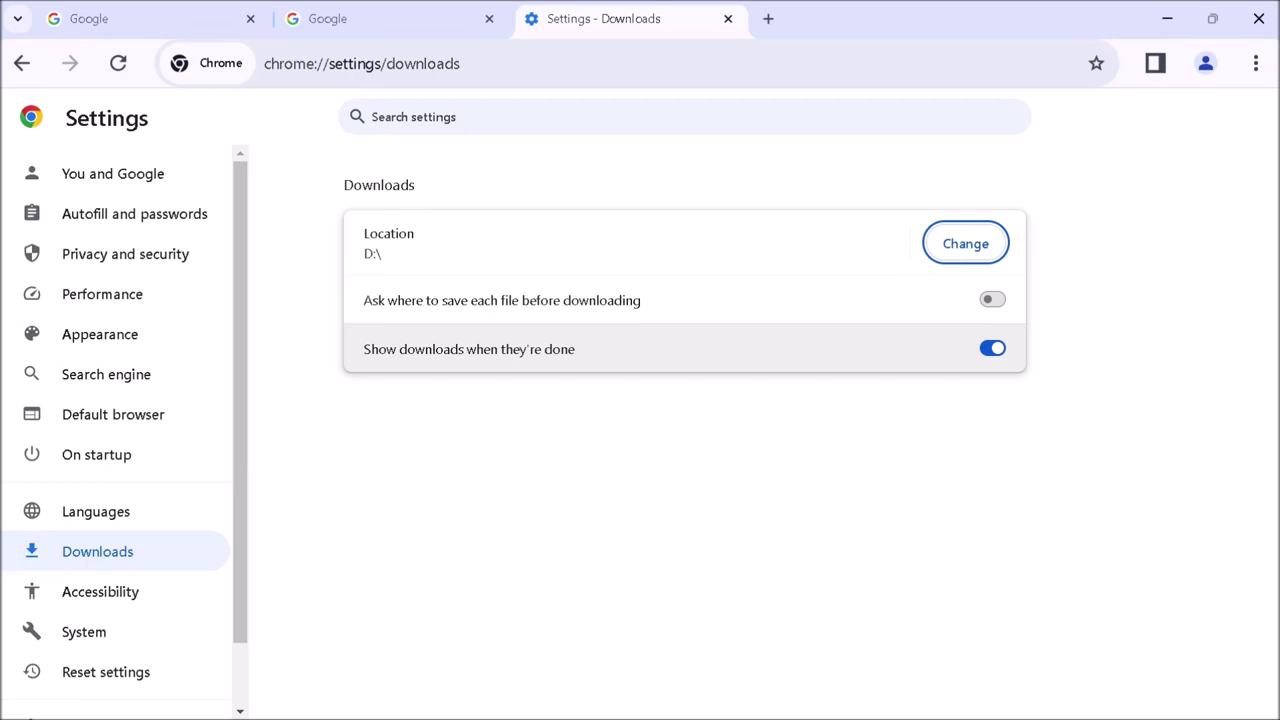
- Close the Settings tab and load the pasted Google Drive link for 13ThaiFontNew.7z
key("ctrl+w")
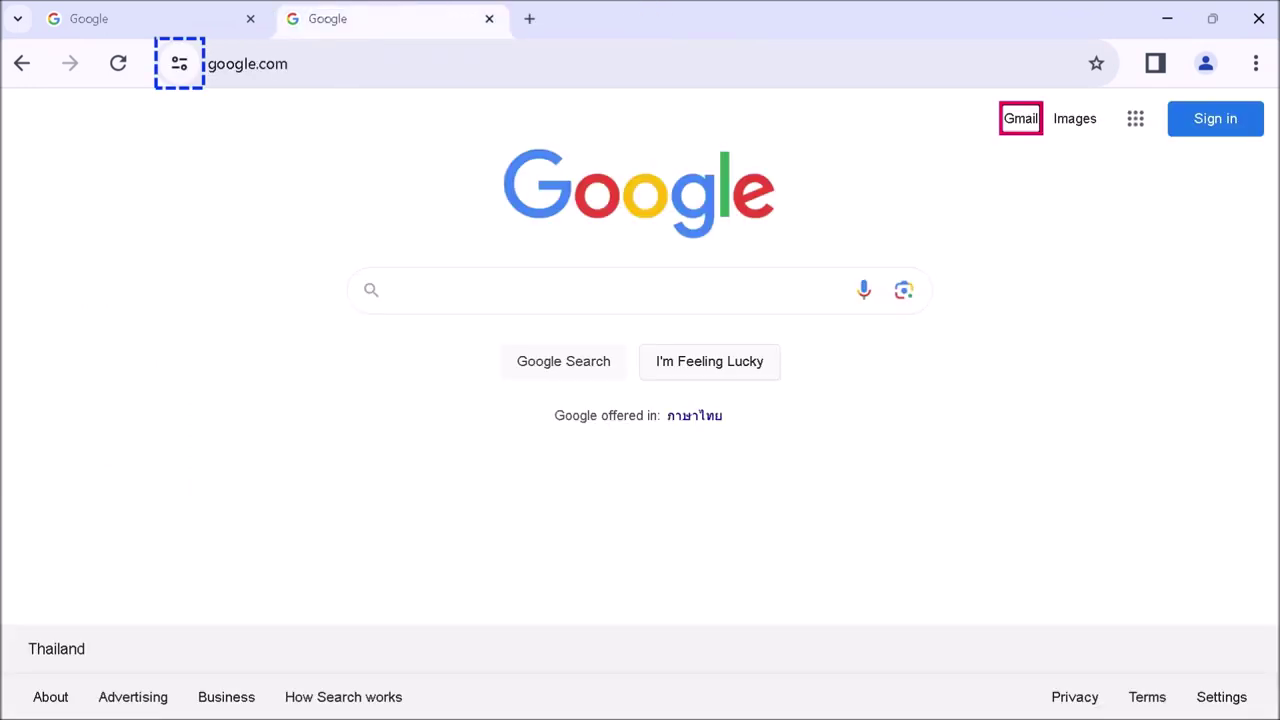
key("ctrl+l")
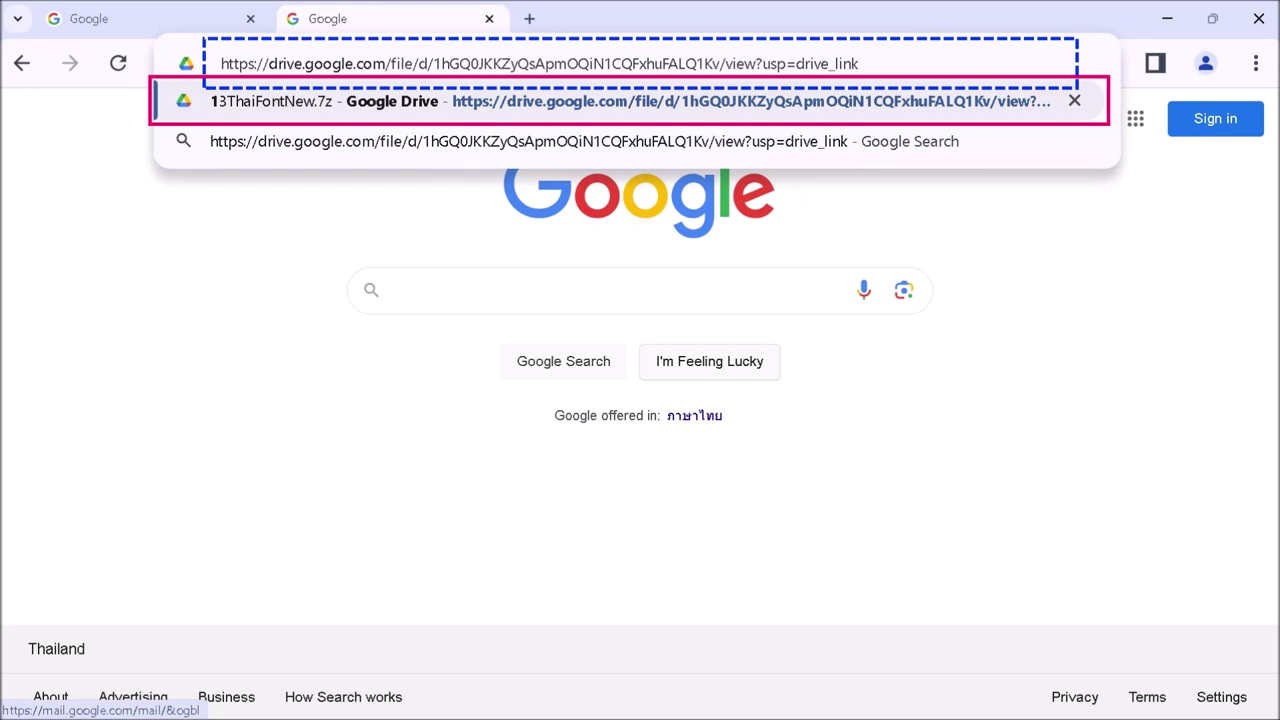
key("Return")
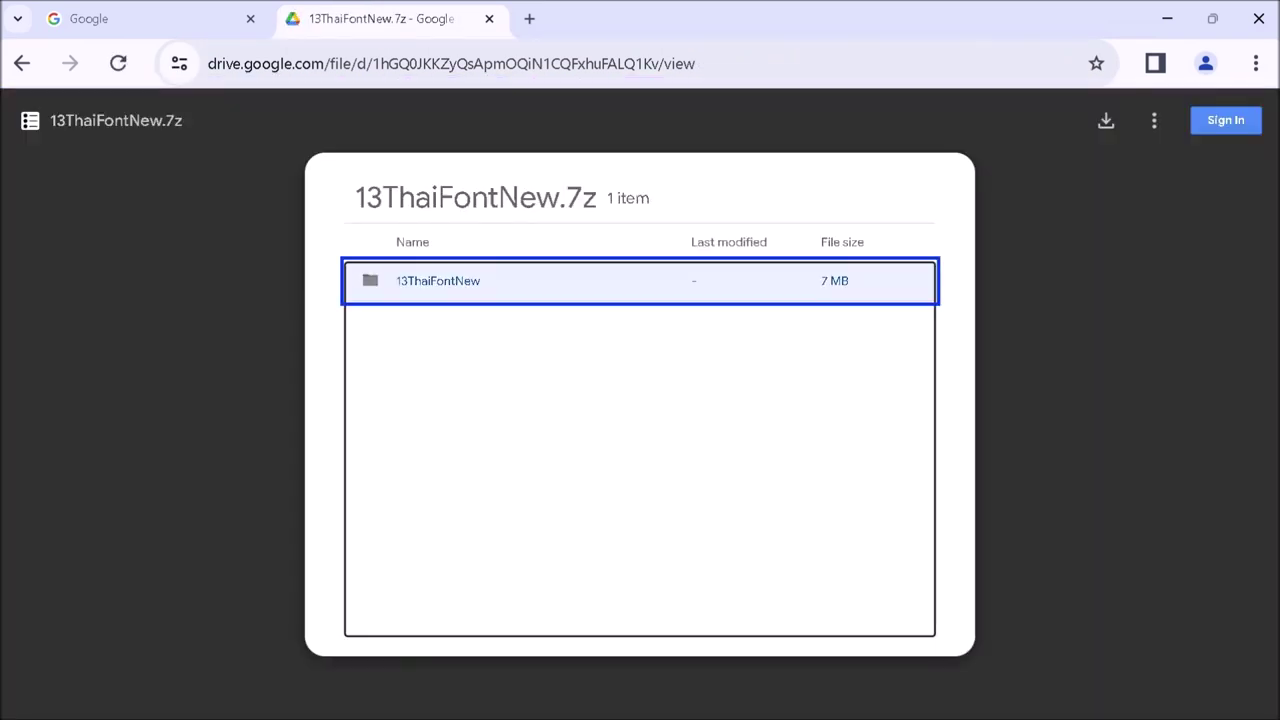
- Download 13ThaiFontNew.7z from the Drive preview, then show the desktop with Win+D
key("Tab")
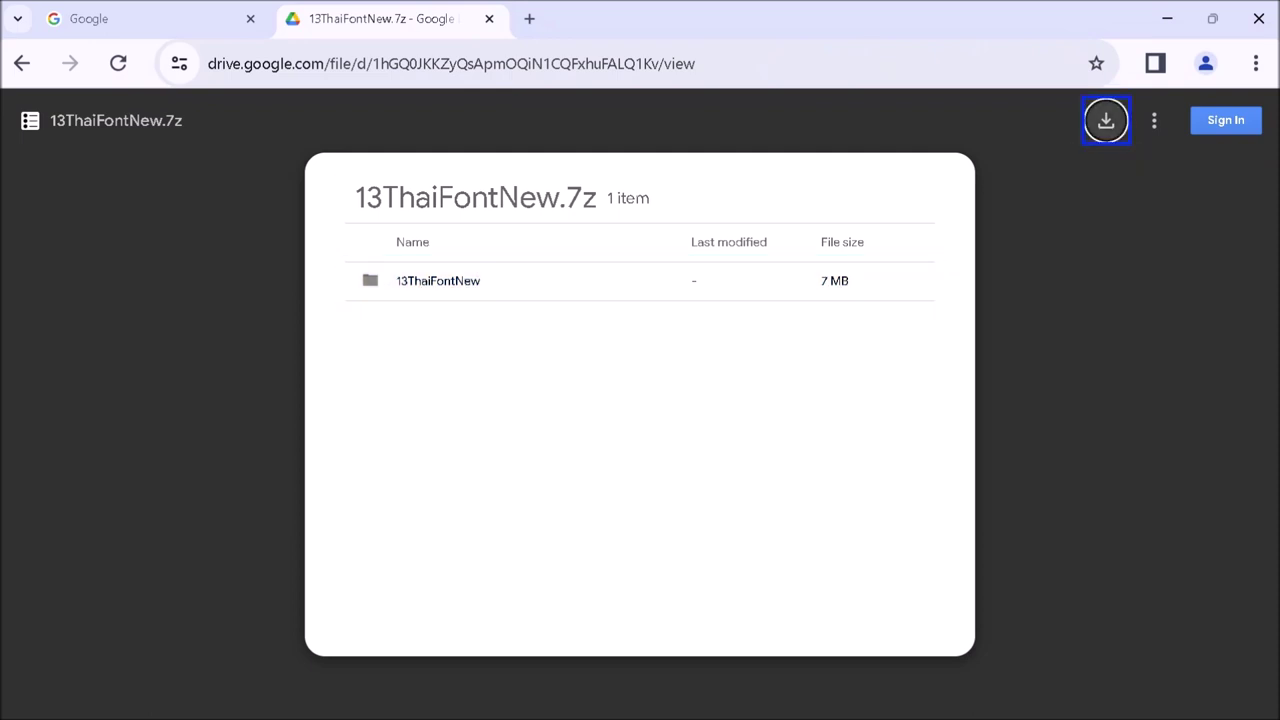
key("Return")
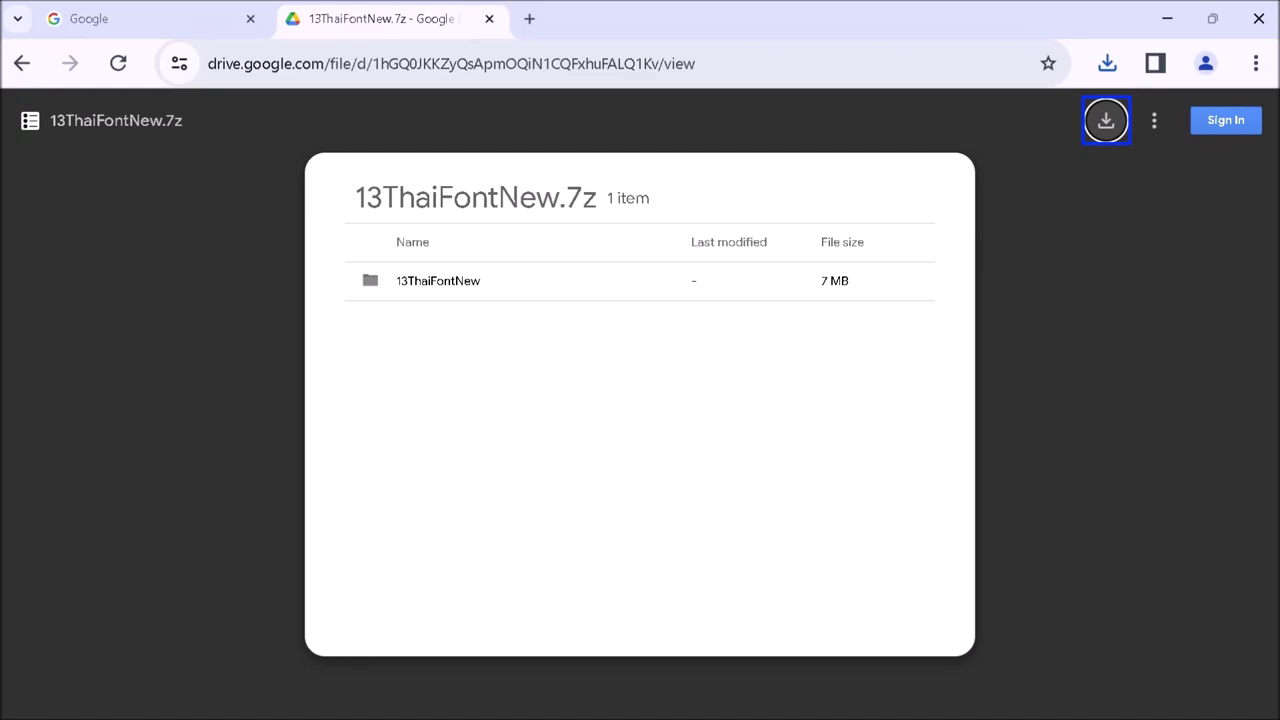
key("super+d")
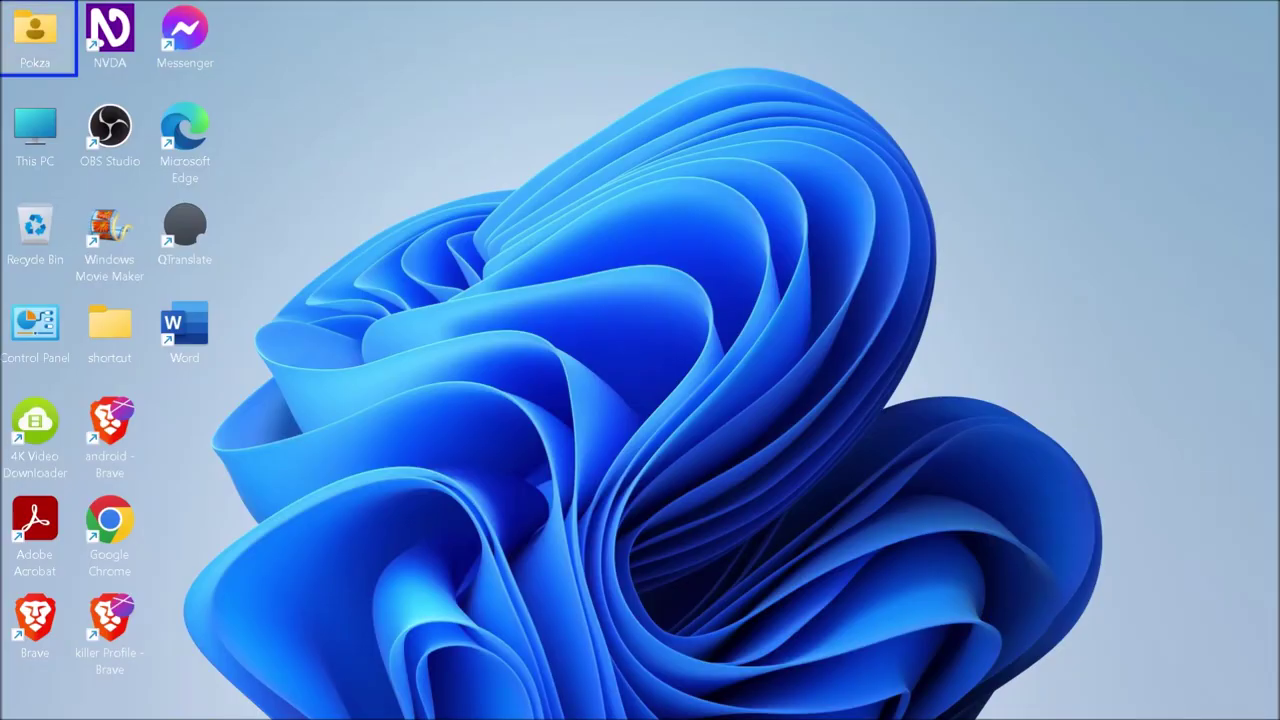
- Open This PC, enter drive 128 (D:) and select the downloaded 13ThaiFontNew.7z
key("Down")
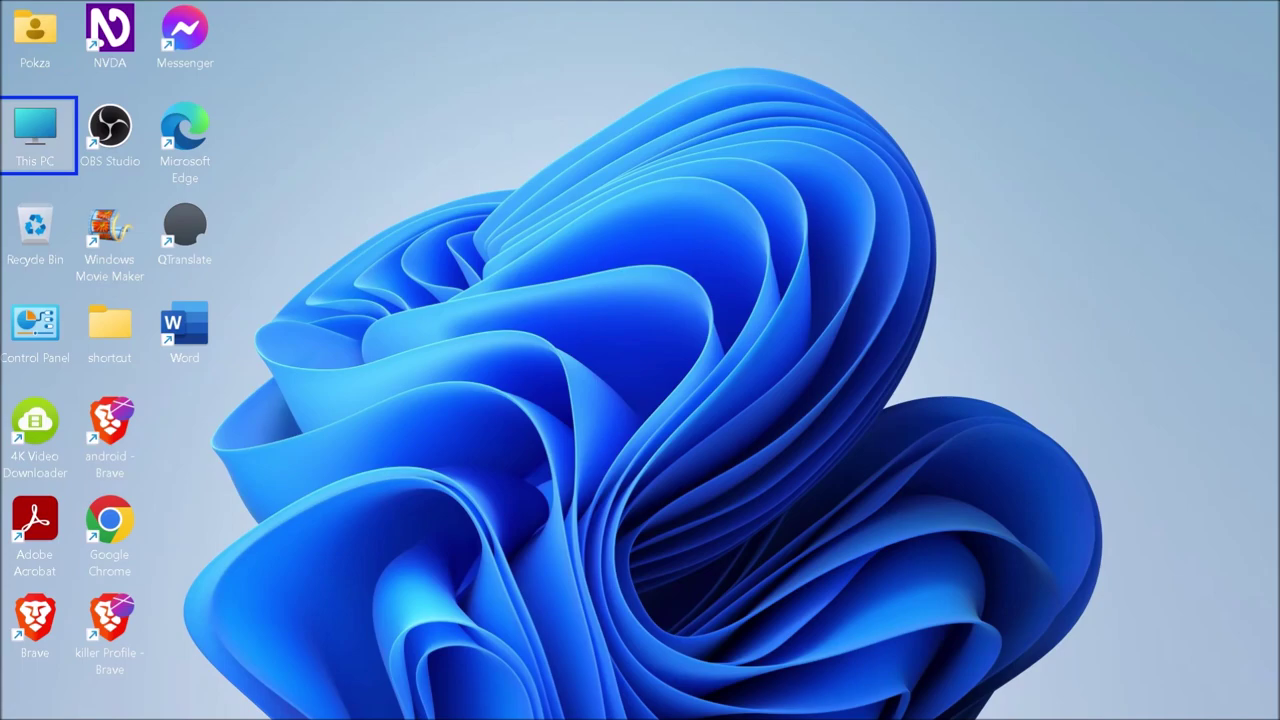
key("Return")
key("Right")
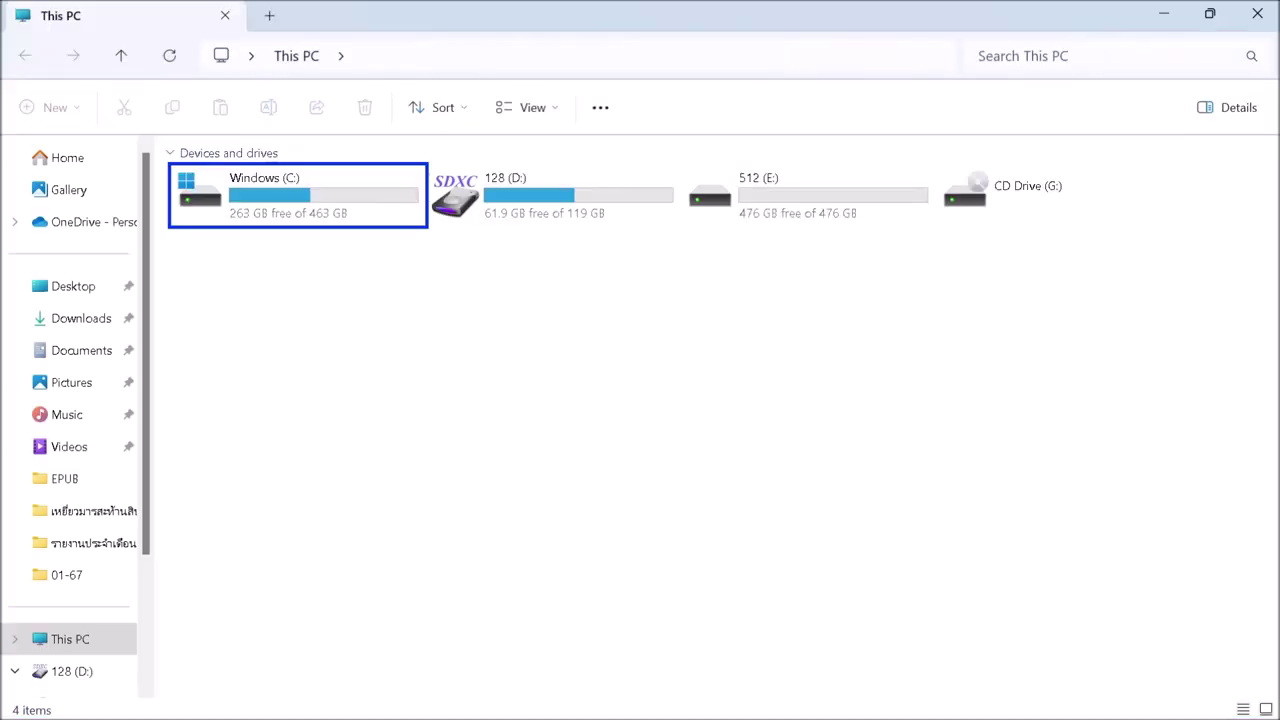
key("Right")
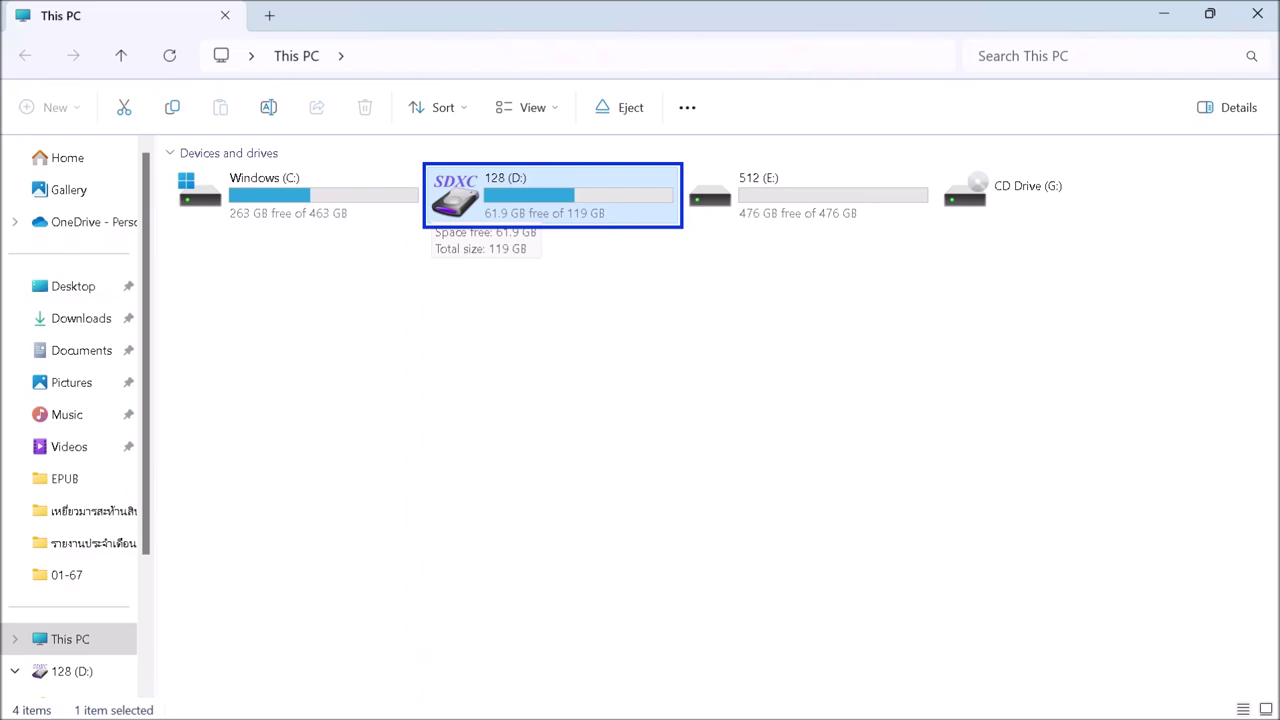
key("Return")
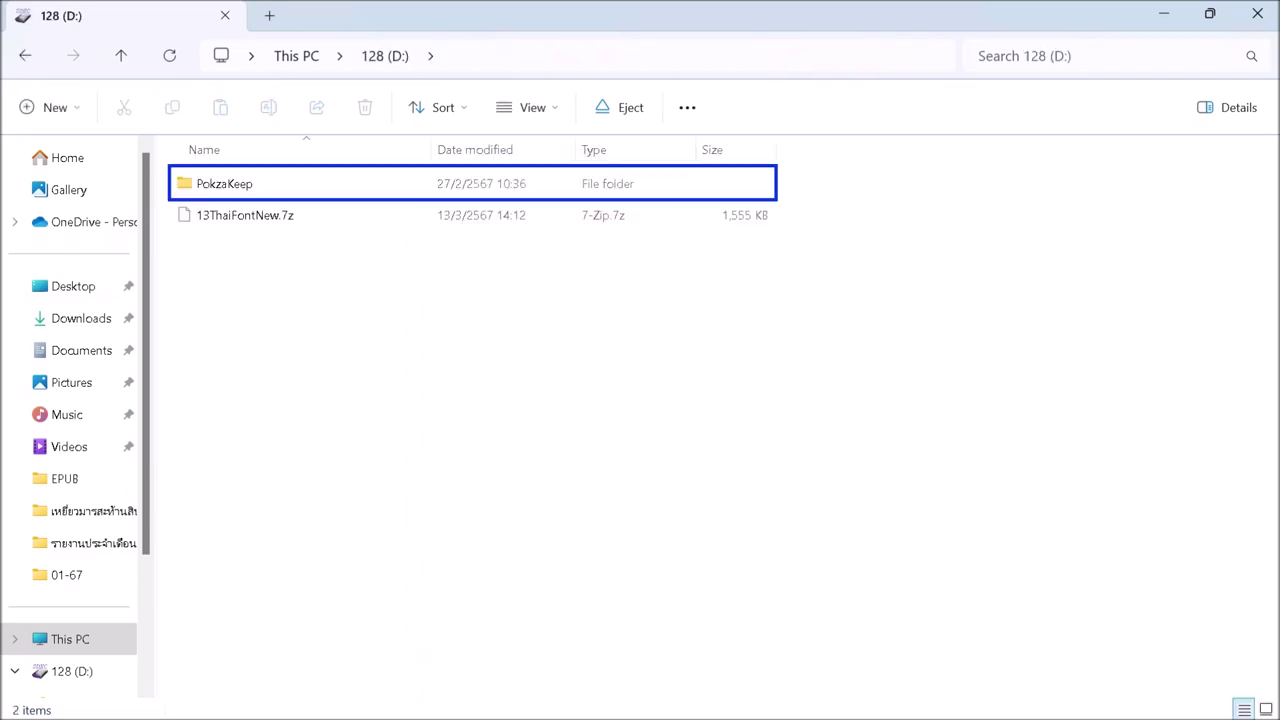
key("Down")
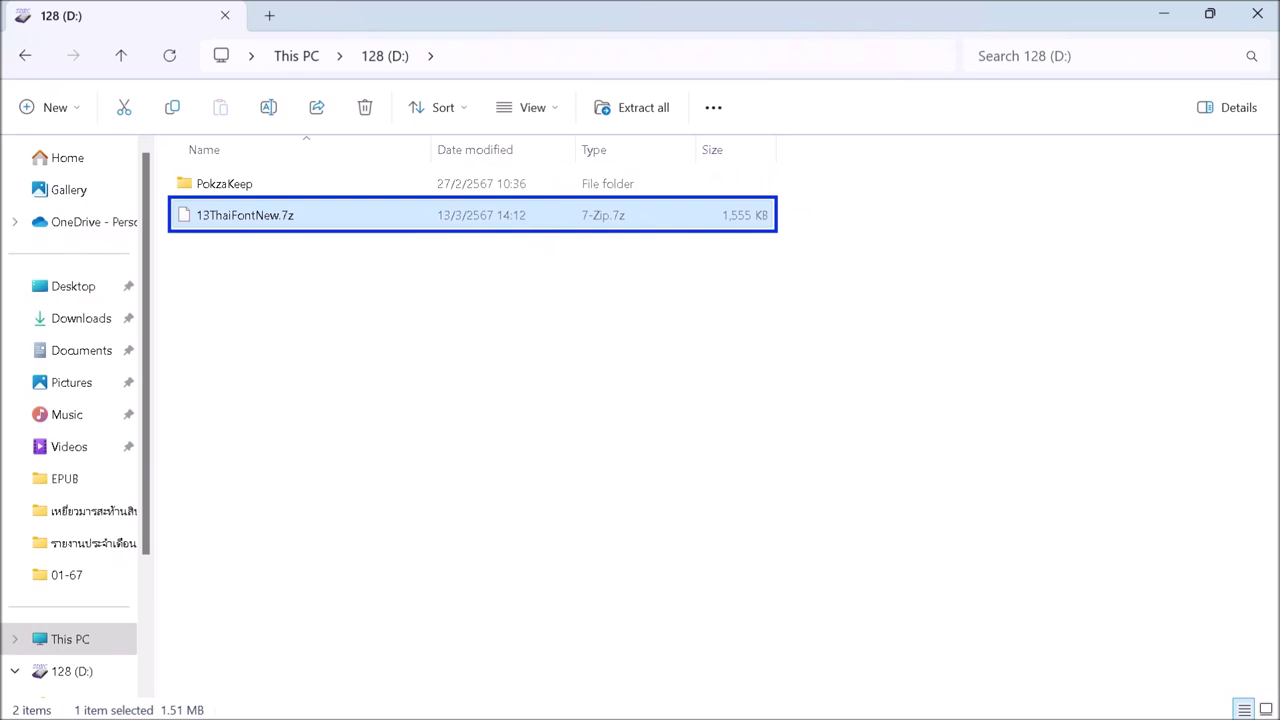